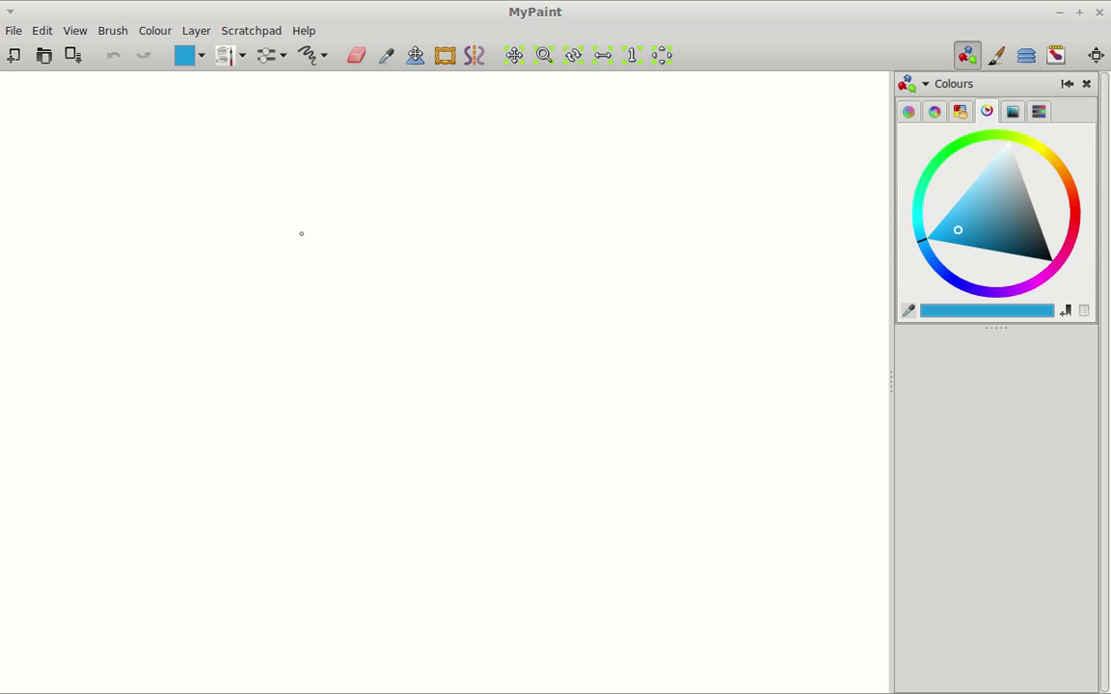
Step: Draw a black beam with upward reaction arrows labelled Ra and Rb
{"action": "left_click", "coordinate": [1045, 255]}
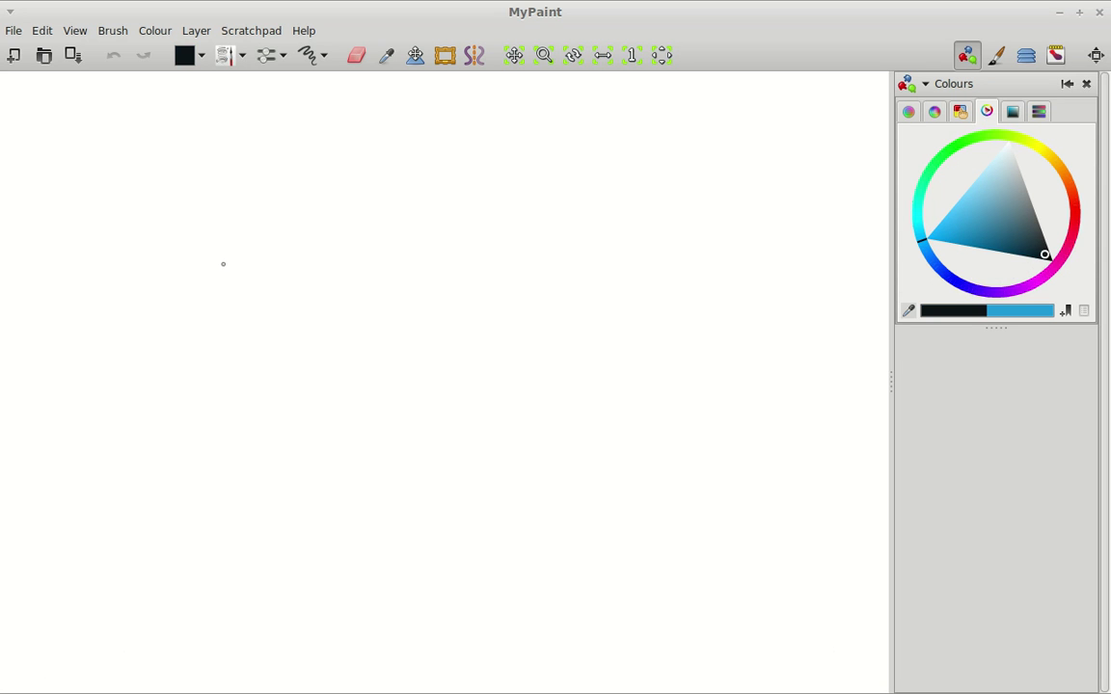
{"action": "left_click_drag", "start_coordinate": [195, 247], "coordinate": [548, 229]}
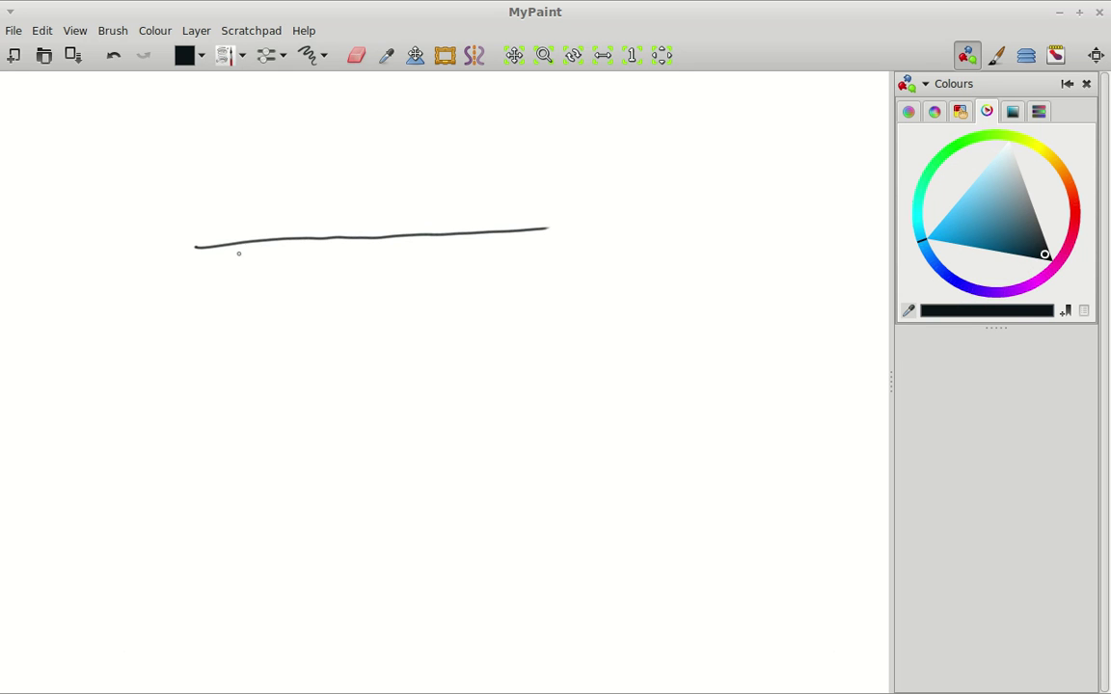
{"action": "mouse_move", "coordinate": [259, 240]}
{"action": "left_mouse_down"}
{"action": "mouse_move", "coordinate": [266, 325]}
{"action": "mouse_move", "coordinate": [271, 259]}
{"action": "left_mouse_up"}
{"action": "left_click_drag", "start_coordinate": [253, 333], "coordinate": [253, 366]}
{"action": "left_click_drag", "start_coordinate": [252, 333], "coordinate": [270, 363]}
{"action": "left_click_drag", "start_coordinate": [279, 350], "coordinate": [283, 361]}
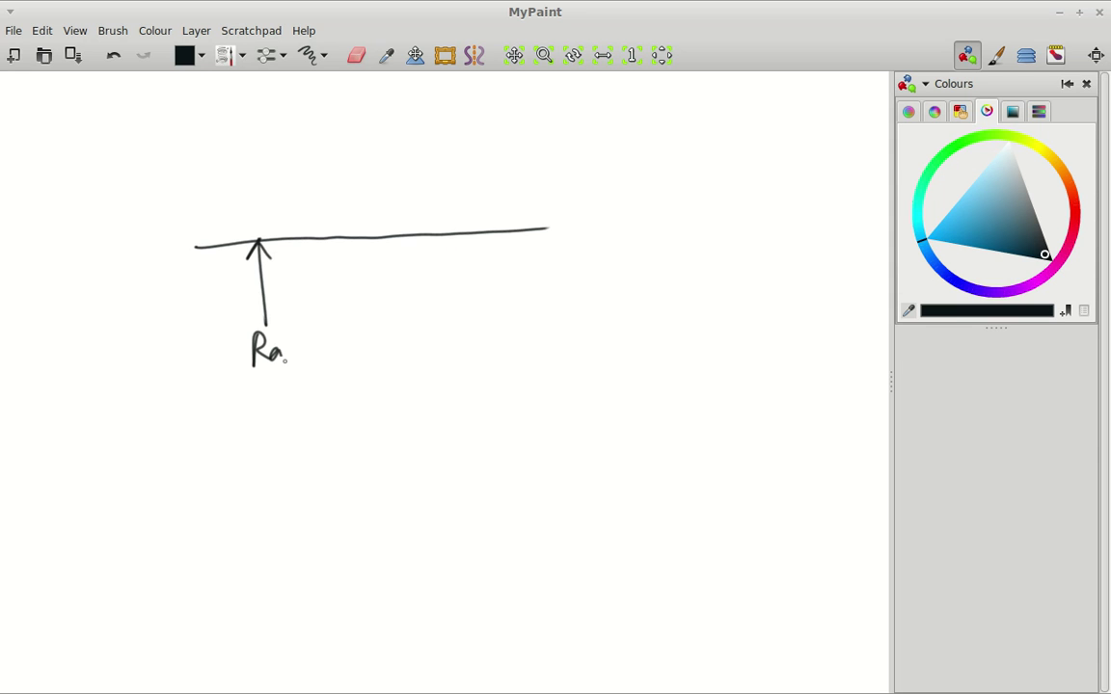
{"action": "mouse_move", "coordinate": [483, 234]}
{"action": "left_mouse_down"}
{"action": "mouse_move", "coordinate": [484, 308]}
{"action": "mouse_move", "coordinate": [491, 248]}
{"action": "left_mouse_up"}
{"action": "left_click_drag", "start_coordinate": [470, 316], "coordinate": [471, 359]}
{"action": "mouse_move", "coordinate": [472, 318]}
{"action": "left_mouse_down"}
{"action": "mouse_move", "coordinate": [488, 355]}
{"action": "mouse_move", "coordinate": [500, 343]}
{"action": "left_mouse_up"}
Step: Mark the first span as 1 and add downward load arrows labelled 40, 20 and 10
{"action": "left_click_drag", "start_coordinate": [223, 206], "coordinate": [223, 233]}
{"action": "mouse_move", "coordinate": [318, 133]}
{"action": "left_mouse_down"}
{"action": "mouse_move", "coordinate": [320, 241]}
{"action": "mouse_move", "coordinate": [331, 212]}
{"action": "left_mouse_up"}
{"action": "left_click_drag", "start_coordinate": [301, 97], "coordinate": [309, 117]}
{"action": "mouse_move", "coordinate": [305, 101]}
{"action": "left_mouse_down"}
{"action": "mouse_move", "coordinate": [304, 125]}
{"action": "mouse_move", "coordinate": [318, 102]}
{"action": "left_mouse_up"}
{"action": "mouse_move", "coordinate": [428, 128]}
{"action": "left_mouse_down"}
{"action": "mouse_move", "coordinate": [428, 228]}
{"action": "mouse_move", "coordinate": [441, 198]}
{"action": "left_mouse_up"}
{"action": "left_click_drag", "start_coordinate": [409, 96], "coordinate": [418, 117]}
{"action": "left_click_drag", "start_coordinate": [425, 104], "coordinate": [427, 106]}
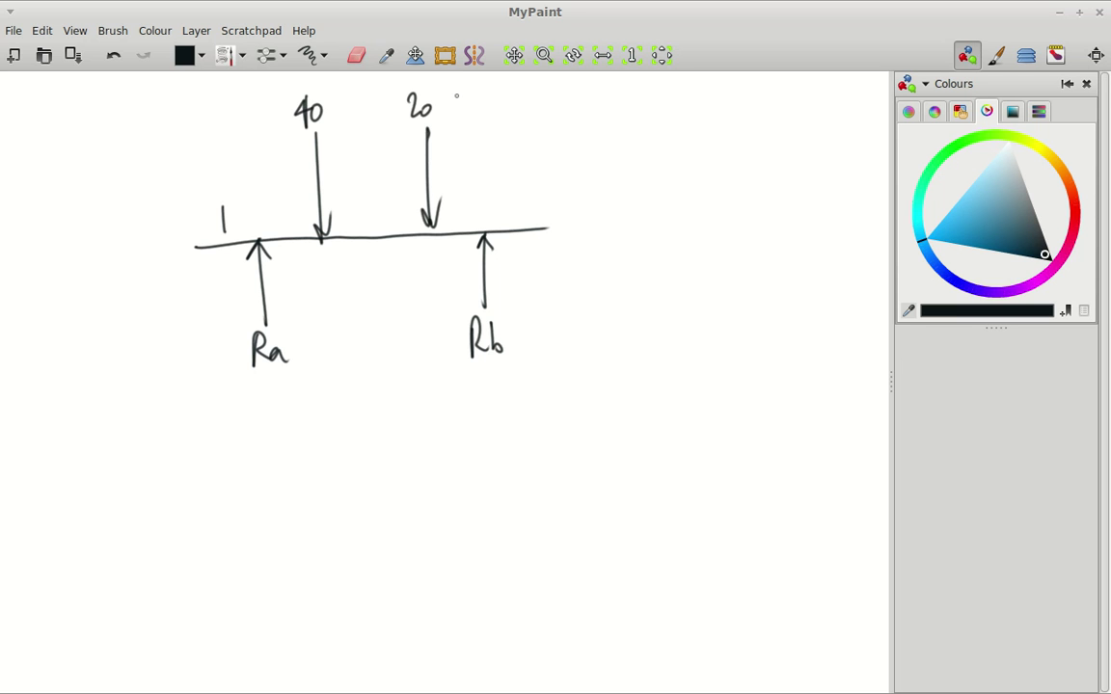
{"action": "mouse_move", "coordinate": [546, 129]}
{"action": "left_mouse_down"}
{"action": "mouse_move", "coordinate": [546, 219]}
{"action": "mouse_move", "coordinate": [559, 193]}
{"action": "left_mouse_up"}
{"action": "mouse_move", "coordinate": [537, 98]}
{"action": "left_mouse_down"}
{"action": "mouse_move", "coordinate": [536, 116]}
{"action": "mouse_move", "coordinate": [545, 99]}
{"action": "left_mouse_up"}
{"action": "left_click", "coordinate": [197, 247]}
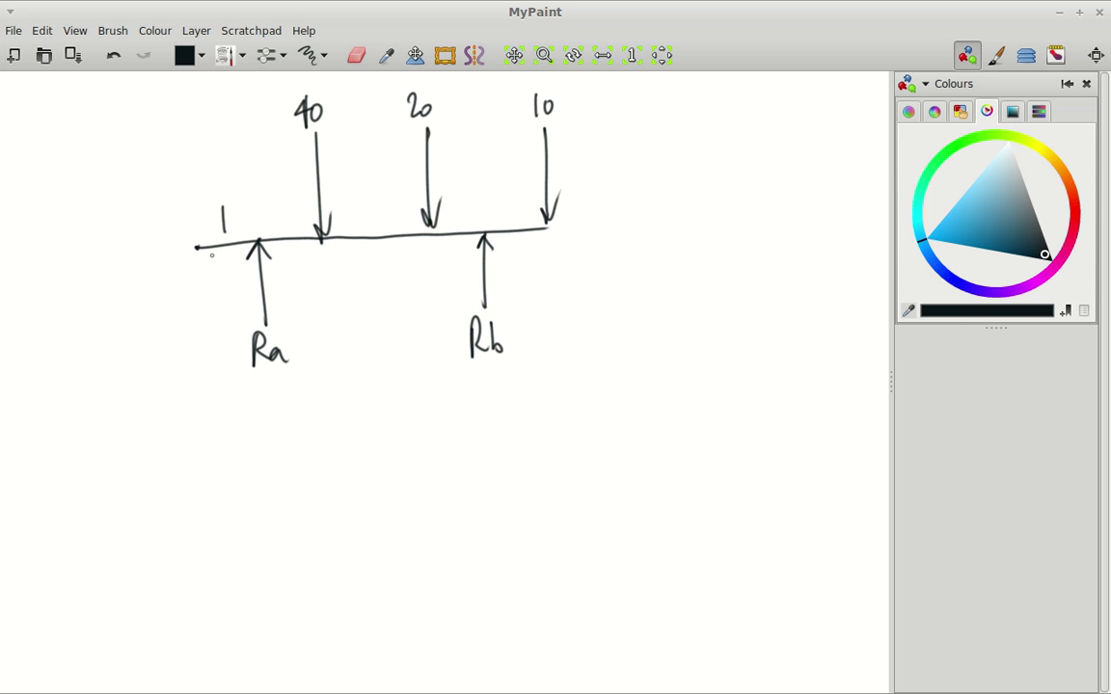
Step: Draw a looped distributed load along the beam and label the spans 1.5, 2, 1 and 1.5
{"action": "left_click_drag", "start_coordinate": [194, 246], "coordinate": [550, 226]}
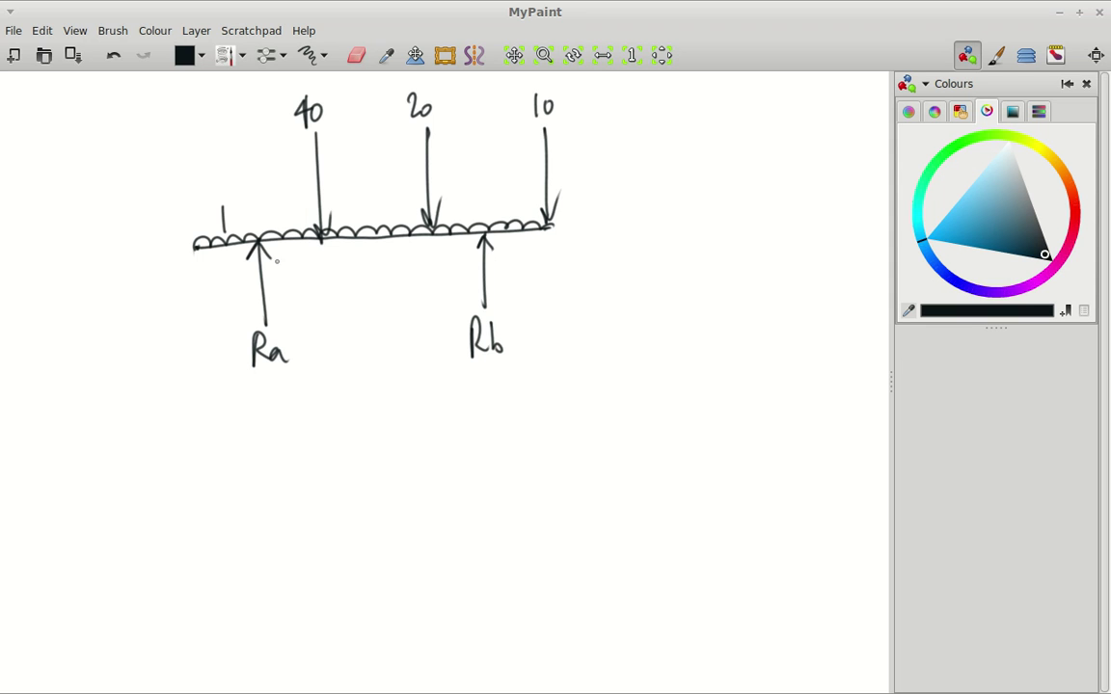
{"action": "mouse_move", "coordinate": [272, 206]}
{"action": "left_mouse_down"}
{"action": "mouse_move", "coordinate": [272, 222]}
{"action": "mouse_move", "coordinate": [289, 214]}
{"action": "mouse_move", "coordinate": [286, 223]}
{"action": "left_mouse_up"}
{"action": "left_click", "coordinate": [278, 217]}
{"action": "left_click_drag", "start_coordinate": [288, 204], "coordinate": [378, 220]}
{"action": "mouse_move", "coordinate": [454, 202]}
{"action": "left_mouse_down"}
{"action": "mouse_move", "coordinate": [456, 219]}
{"action": "mouse_move", "coordinate": [521, 216]}
{"action": "mouse_move", "coordinate": [529, 201]}
{"action": "left_mouse_up"}
{"action": "left_click", "coordinate": [512, 211]}
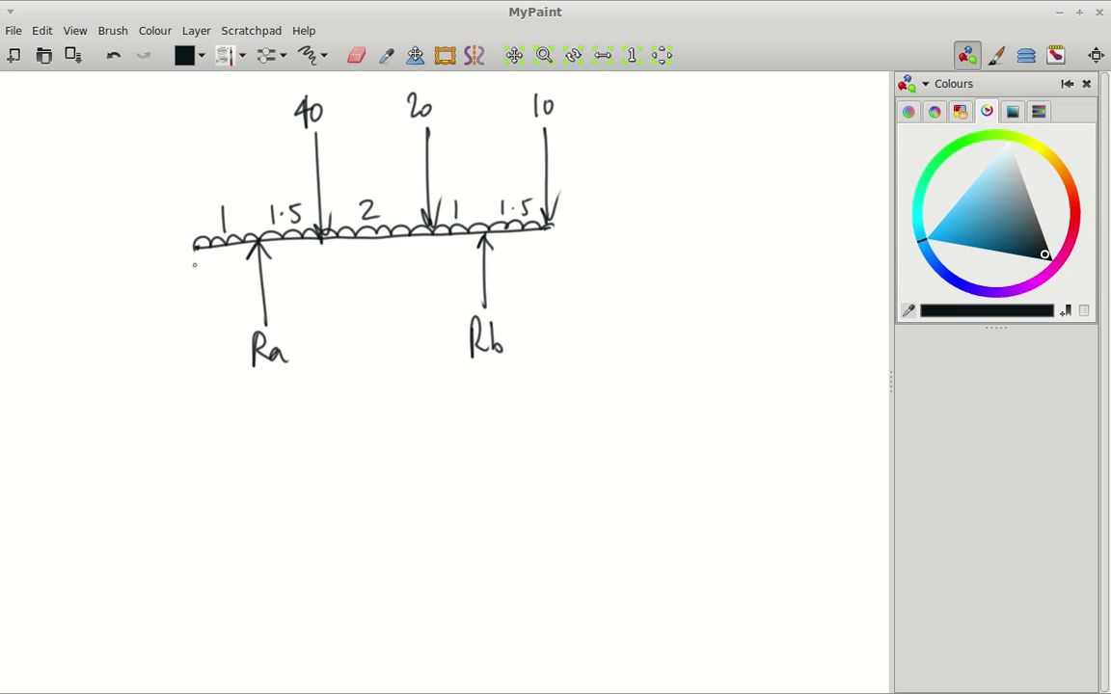
Step: Draw two stray lines below the diagram and undo both
{"action": "mouse_move", "coordinate": [209, 516]}
{"action": "left_mouse_down"}
{"action": "mouse_move", "coordinate": [351, 493]}
{"action": "mouse_move", "coordinate": [583, 494]}
{"action": "left_mouse_up"}
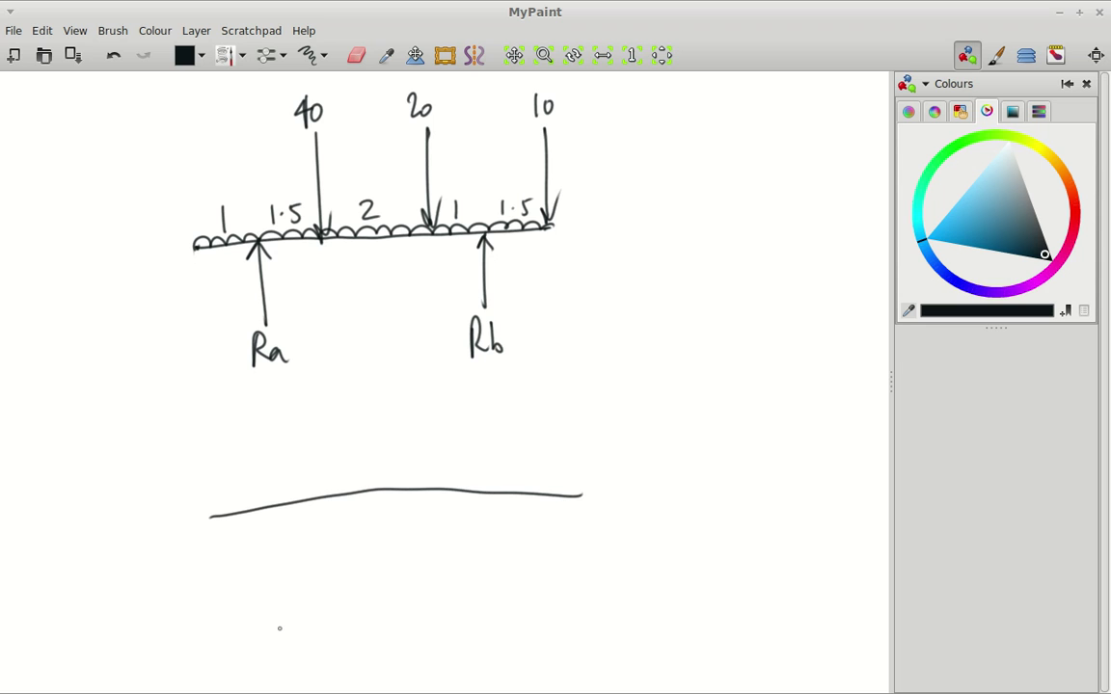
{"action": "key", "text": "ctrl+z"}
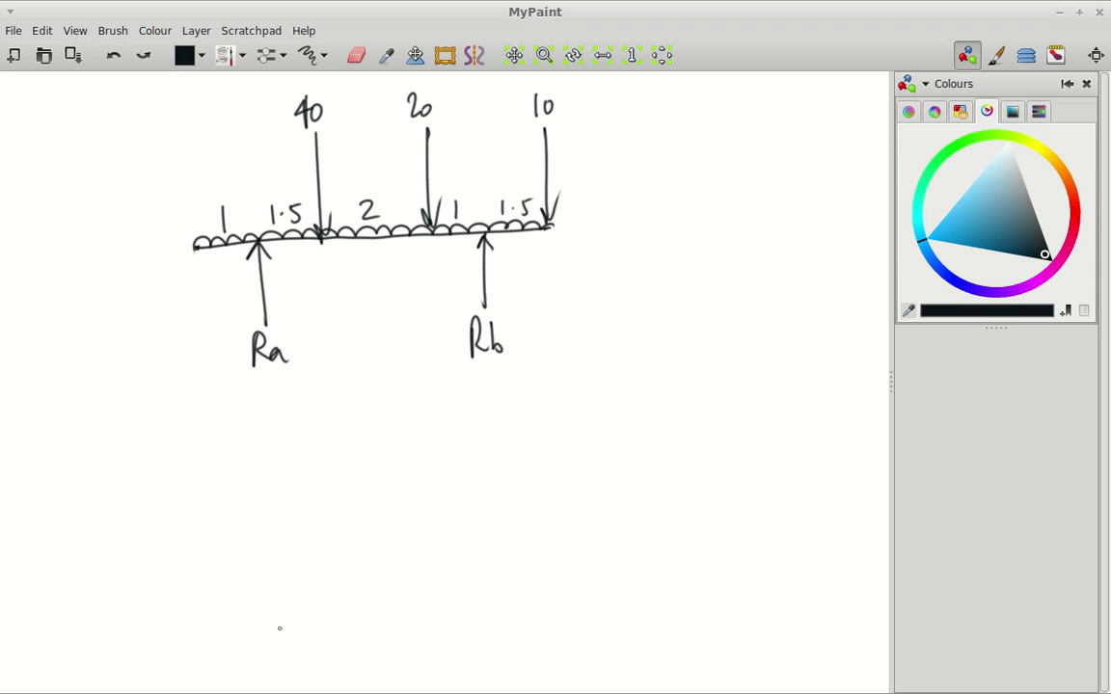
{"action": "left_click_drag", "start_coordinate": [203, 503], "coordinate": [567, 493]}
{"action": "key", "text": "ctrl+z"}
Step: In blue, write 'Ra @ Rb' at the top right and dot the Rb support
{"action": "left_click", "coordinate": [953, 234]}
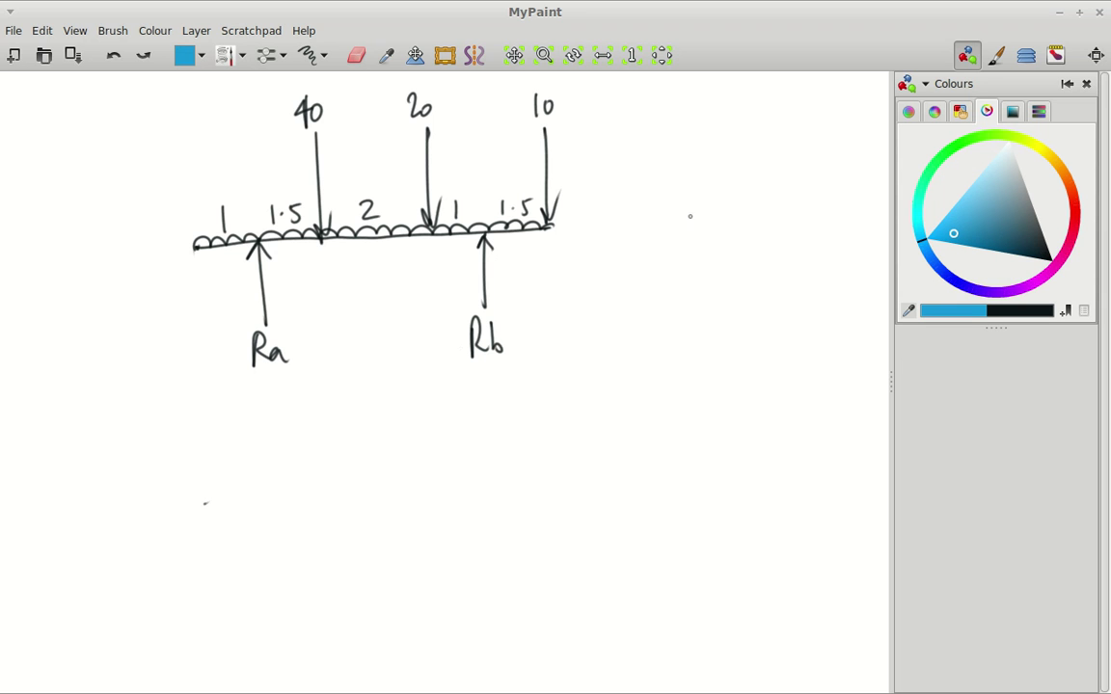
{"action": "mouse_move", "coordinate": [642, 124]}
{"action": "left_mouse_down"}
{"action": "mouse_move", "coordinate": [642, 155]}
{"action": "mouse_move", "coordinate": [660, 153]}
{"action": "left_mouse_up"}
{"action": "mouse_move", "coordinate": [675, 143]}
{"action": "left_mouse_down"}
{"action": "mouse_move", "coordinate": [677, 155]}
{"action": "mouse_move", "coordinate": [744, 143]}
{"action": "left_mouse_up"}
{"action": "left_click_drag", "start_coordinate": [750, 116], "coordinate": [753, 143]}
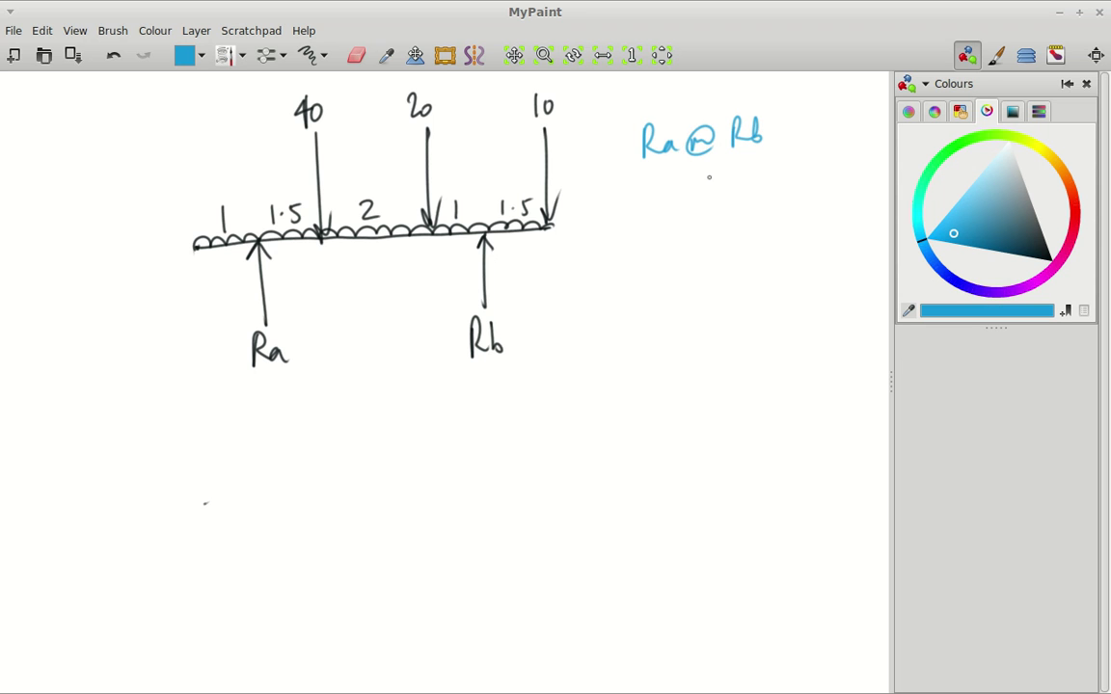
{"action": "left_click", "coordinate": [485, 232]}
Step: Add a blue load arrow on the first span, then write 'UDL' in black at top left
{"action": "left_click_drag", "start_coordinate": [193, 248], "coordinate": [258, 241]}
{"action": "mouse_move", "coordinate": [220, 166]}
{"action": "left_mouse_down"}
{"action": "mouse_move", "coordinate": [224, 237]}
{"action": "mouse_move", "coordinate": [227, 228]}
{"action": "left_mouse_up"}
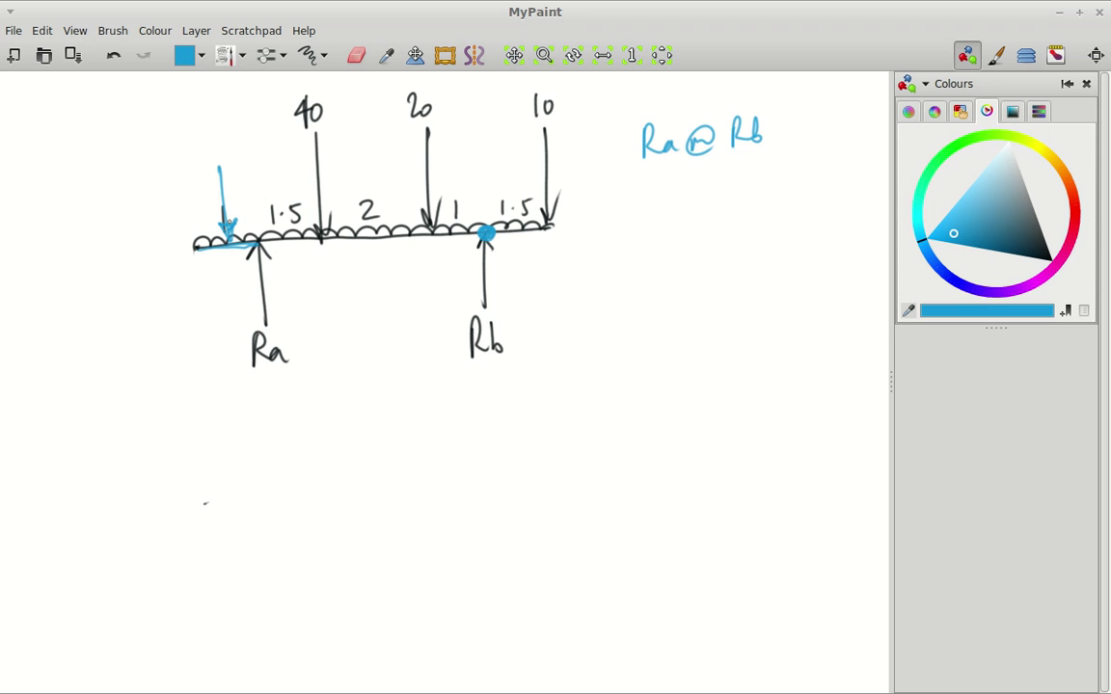
{"action": "left_click", "coordinate": [1047, 256]}
{"action": "mouse_move", "coordinate": [23, 113]}
{"action": "left_mouse_down"}
{"action": "mouse_move", "coordinate": [36, 123]}
{"action": "mouse_move", "coordinate": [58, 108]}
{"action": "mouse_move", "coordinate": [77, 114]}
{"action": "left_mouse_up"}
Step: Write '10kN/m' under the UDL note and draw a curved leader to the beam
{"action": "mouse_move", "coordinate": [29, 152]}
{"action": "left_mouse_down"}
{"action": "mouse_move", "coordinate": [32, 172]}
{"action": "mouse_move", "coordinate": [40, 155]}
{"action": "mouse_move", "coordinate": [53, 166]}
{"action": "left_mouse_up"}
{"action": "mouse_move", "coordinate": [58, 158]}
{"action": "left_mouse_down"}
{"action": "mouse_move", "coordinate": [68, 164]}
{"action": "mouse_move", "coordinate": [75, 138]}
{"action": "mouse_move", "coordinate": [84, 166]}
{"action": "mouse_move", "coordinate": [107, 142]}
{"action": "left_mouse_up"}
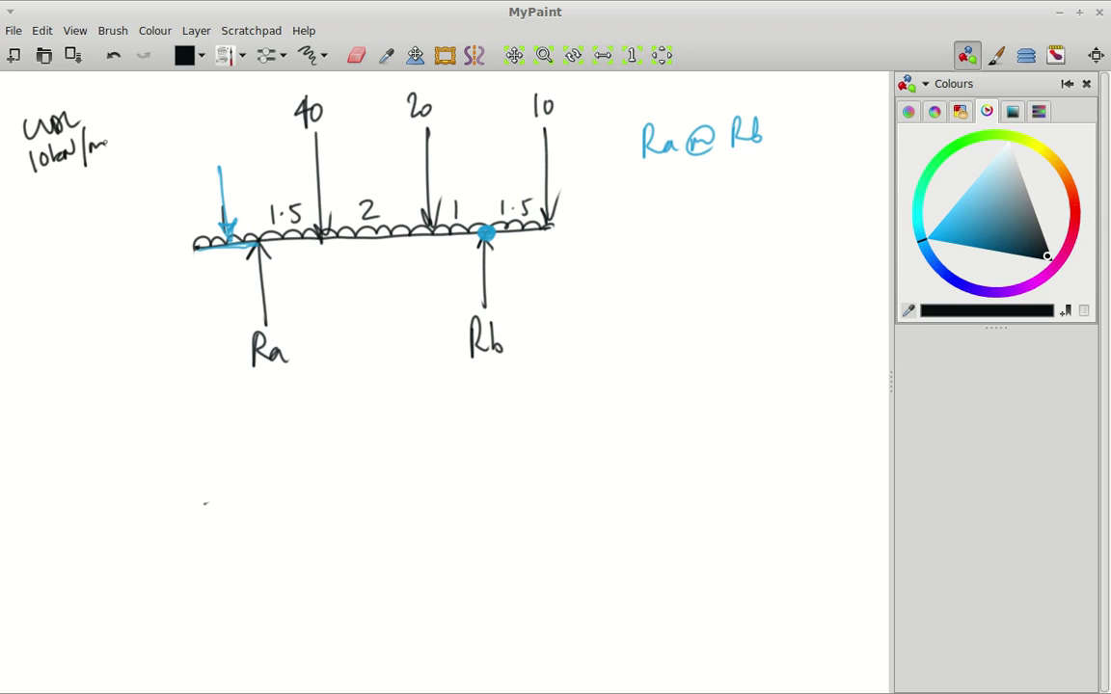
{"action": "left_click_drag", "start_coordinate": [256, 149], "coordinate": [121, 129]}
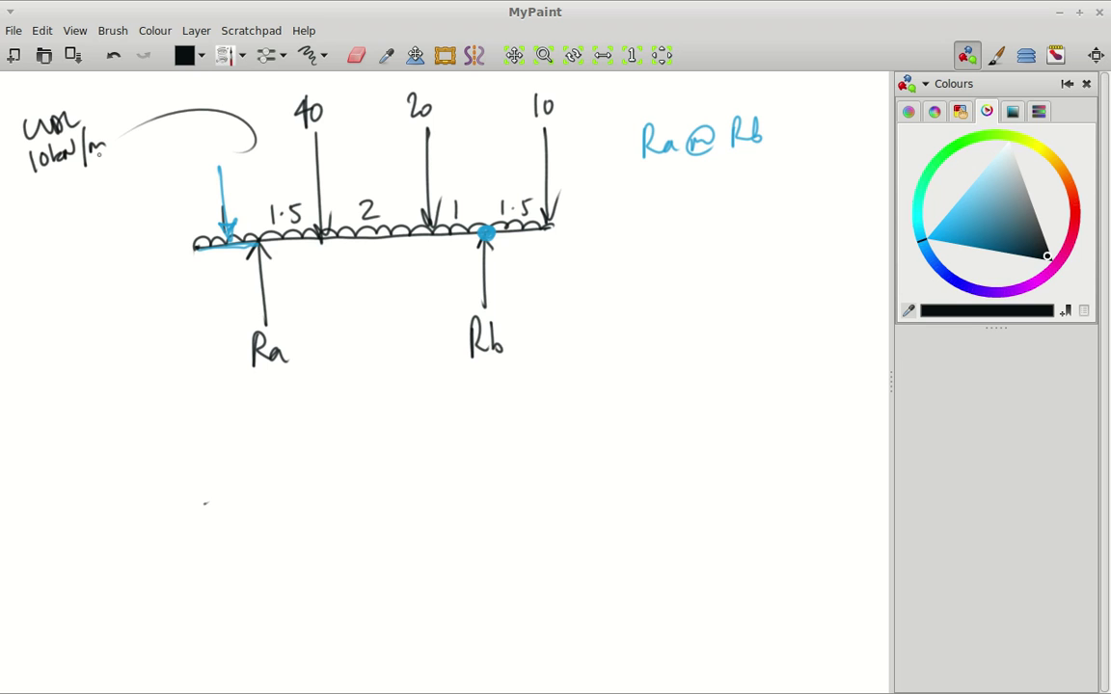
{"action": "left_click_drag", "start_coordinate": [222, 206], "coordinate": [194, 261]}
Step: In blue, label the left arrow 10kN and add a 45kN load arrow on the 2 span
{"action": "left_click", "coordinate": [942, 234]}
{"action": "mouse_move", "coordinate": [197, 143]}
{"action": "left_mouse_down"}
{"action": "mouse_move", "coordinate": [230, 159]}
{"action": "mouse_move", "coordinate": [247, 144]}
{"action": "left_mouse_up"}
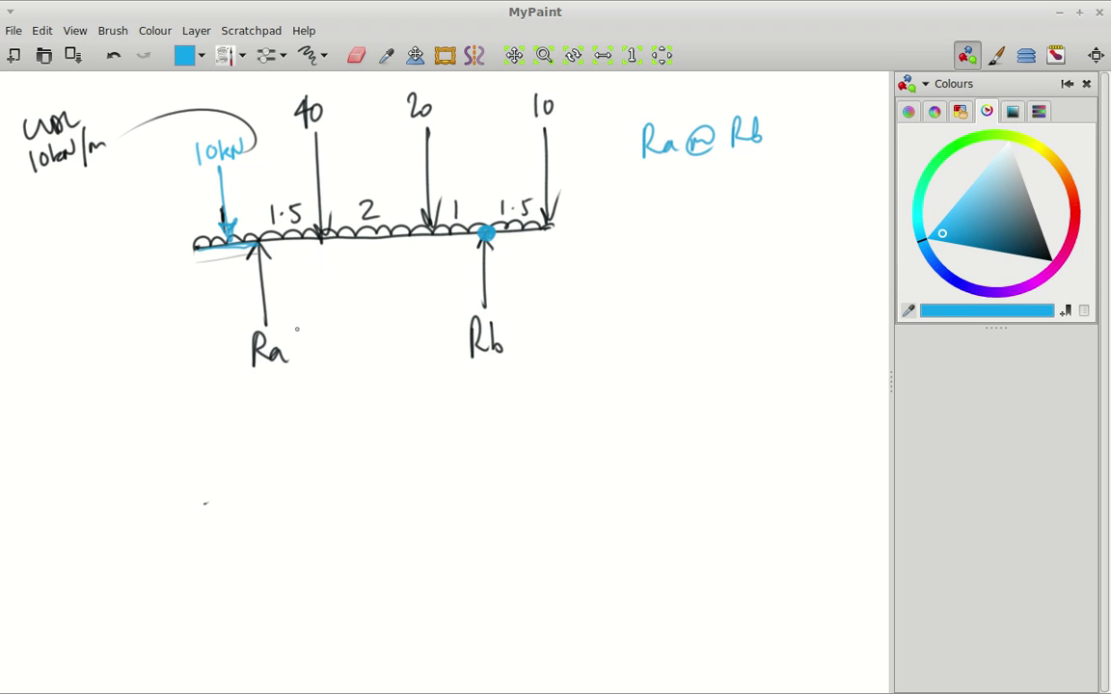
{"action": "left_click_drag", "start_coordinate": [256, 242], "coordinate": [485, 233]}
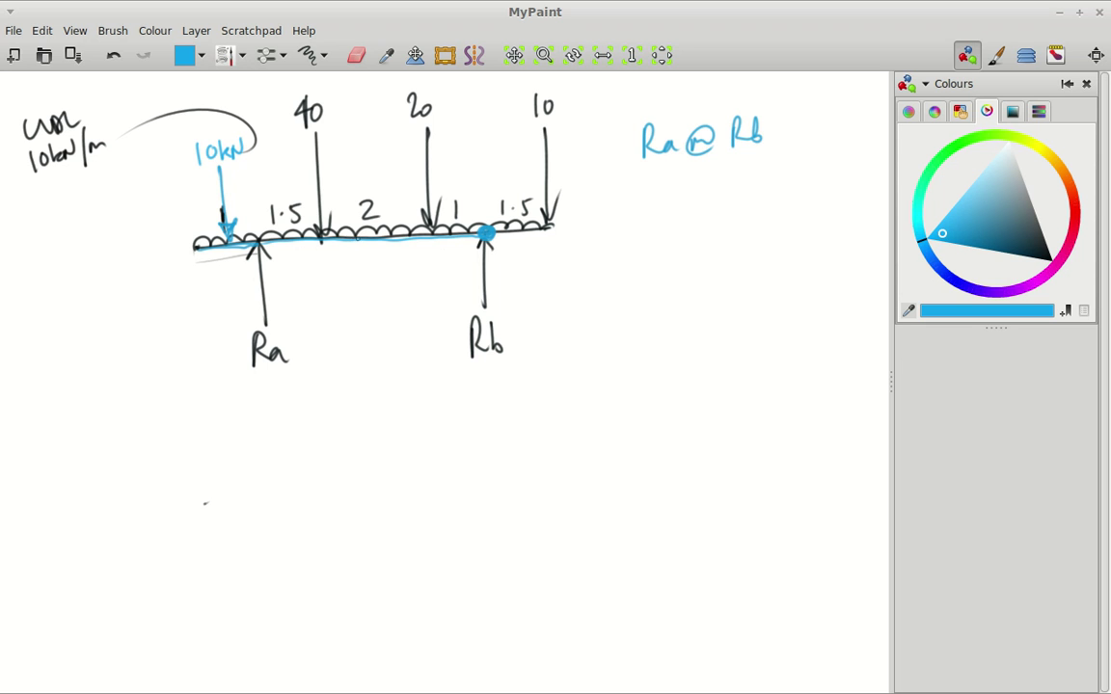
{"action": "left_click_drag", "start_coordinate": [364, 204], "coordinate": [376, 220]}
{"action": "mouse_move", "coordinate": [370, 153]}
{"action": "left_mouse_down"}
{"action": "mouse_move", "coordinate": [374, 227]}
{"action": "mouse_move", "coordinate": [382, 218]}
{"action": "left_mouse_up"}
{"action": "left_click_drag", "start_coordinate": [357, 128], "coordinate": [371, 148]}
{"action": "left_click_drag", "start_coordinate": [370, 130], "coordinate": [382, 151]}
{"action": "mouse_move", "coordinate": [391, 135]}
{"action": "left_mouse_down"}
{"action": "mouse_move", "coordinate": [395, 147]}
{"action": "mouse_move", "coordinate": [408, 131]}
{"action": "left_mouse_up"}
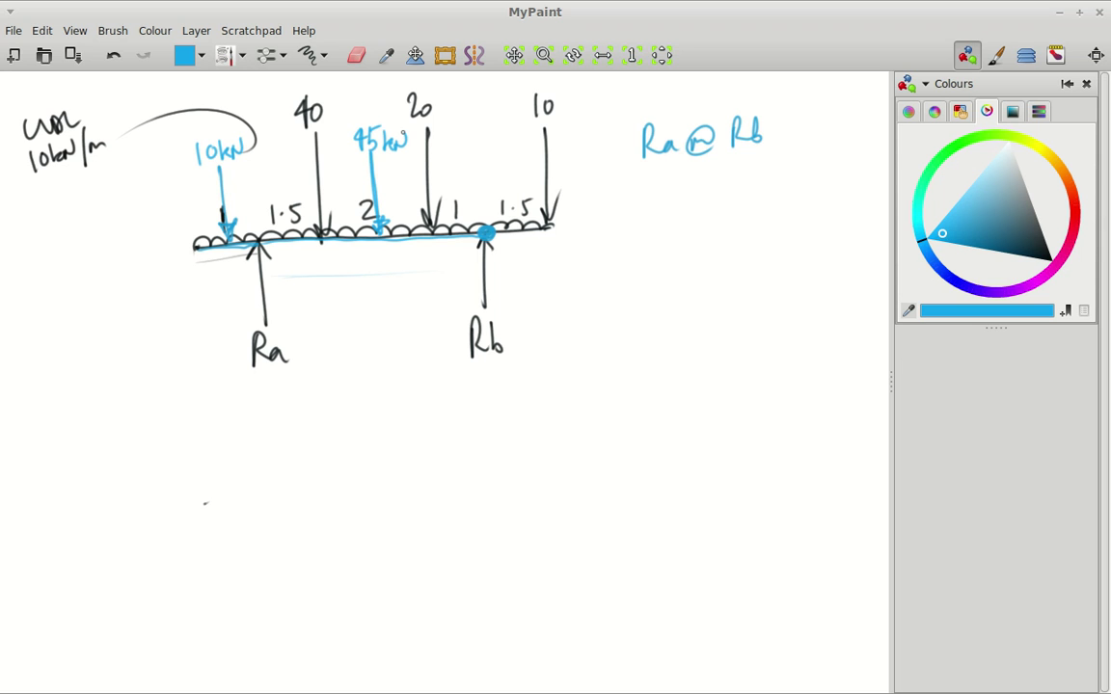
Step: Add a blue 15kN arrow on the last span, circle the UDL note, and write 'cw = ACW'
{"action": "mouse_move", "coordinate": [517, 161]}
{"action": "left_mouse_down"}
{"action": "mouse_move", "coordinate": [518, 224]}
{"action": "mouse_move", "coordinate": [526, 217]}
{"action": "left_mouse_up"}
{"action": "mouse_move", "coordinate": [24, 145]}
{"action": "left_mouse_down"}
{"action": "mouse_move", "coordinate": [12, 179]}
{"action": "mouse_move", "coordinate": [65, 159]}
{"action": "left_mouse_up"}
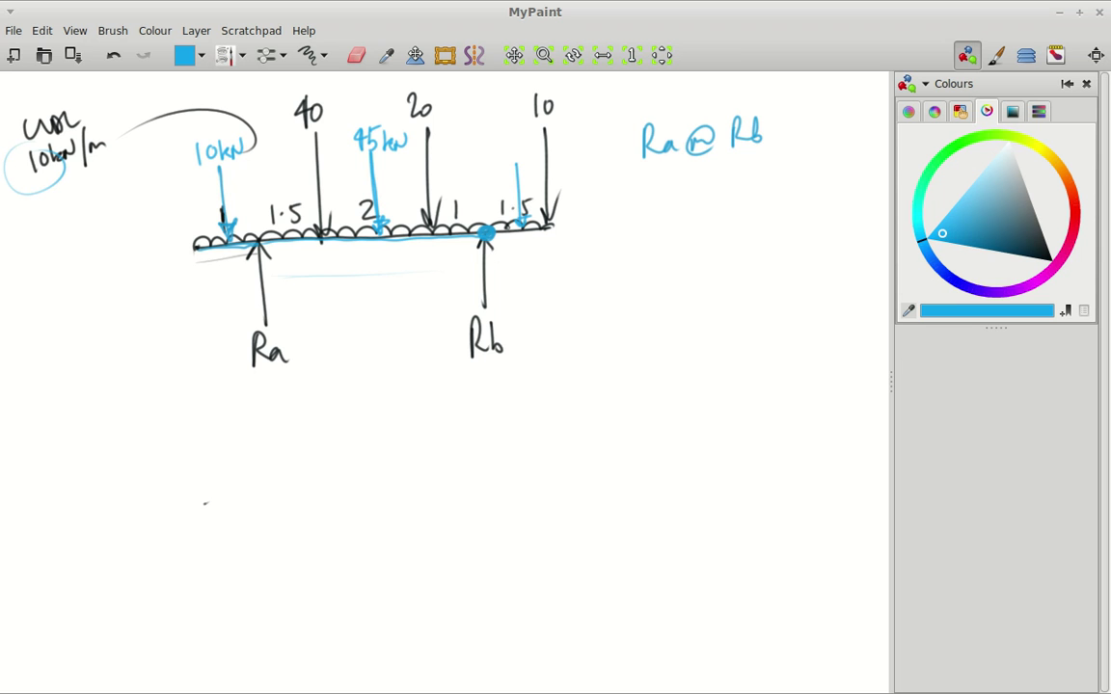
{"action": "mouse_move", "coordinate": [500, 145]}
{"action": "left_mouse_down"}
{"action": "mouse_move", "coordinate": [502, 164]}
{"action": "mouse_move", "coordinate": [541, 148]}
{"action": "left_mouse_up"}
{"action": "mouse_move", "coordinate": [661, 175]}
{"action": "left_mouse_down"}
{"action": "mouse_move", "coordinate": [660, 186]}
{"action": "mouse_move", "coordinate": [679, 174]}
{"action": "mouse_move", "coordinate": [746, 183]}
{"action": "mouse_move", "coordinate": [774, 166]}
{"action": "left_mouse_up"}
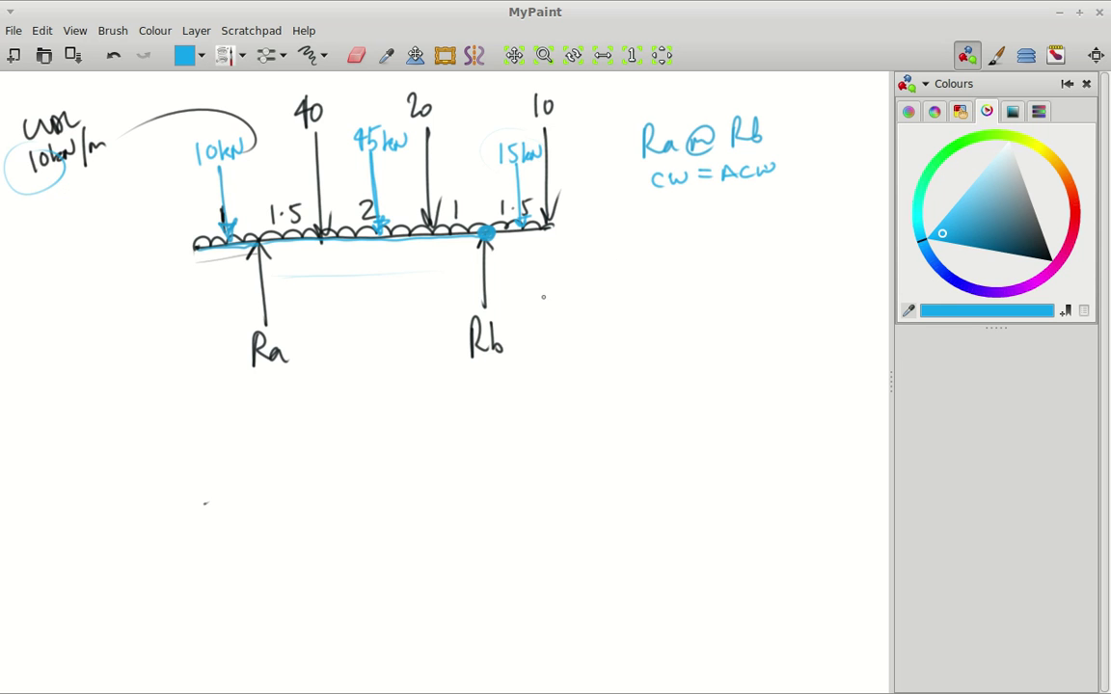
{"action": "left_click_drag", "start_coordinate": [108, 352], "coordinate": [145, 346]}
Step: In red, dot the Rb pivot and draw ACW/CW moment arrows at each force
{"action": "key", "text": "x"}
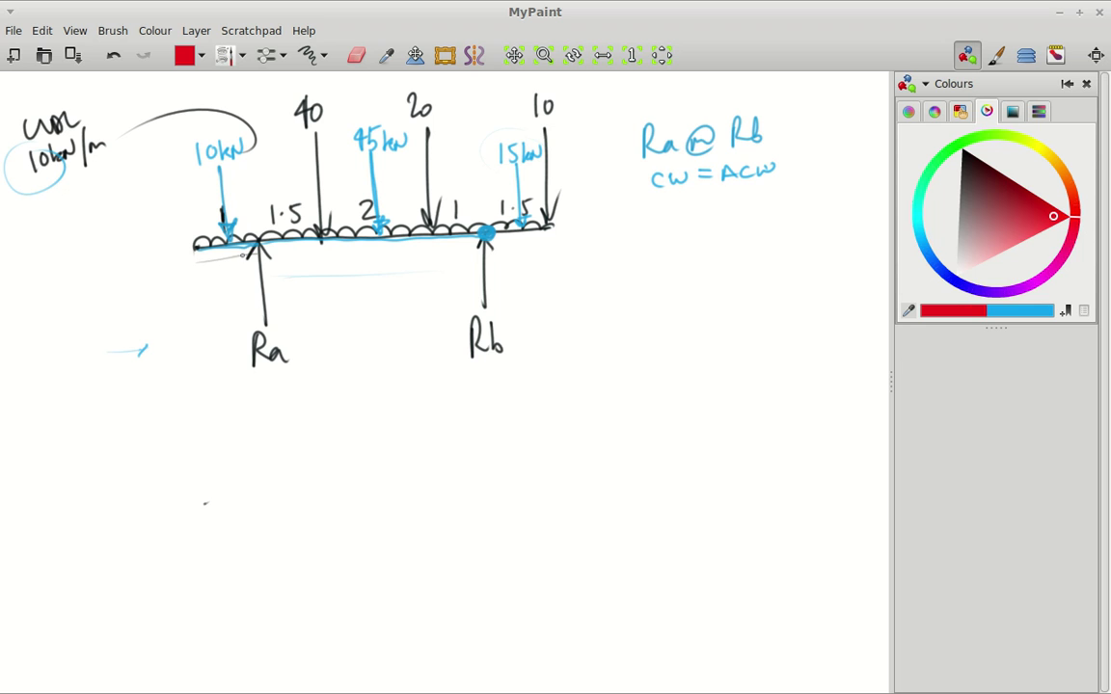
{"action": "left_click_drag", "start_coordinate": [227, 219], "coordinate": [239, 286]}
{"action": "left_click", "coordinate": [487, 233]}
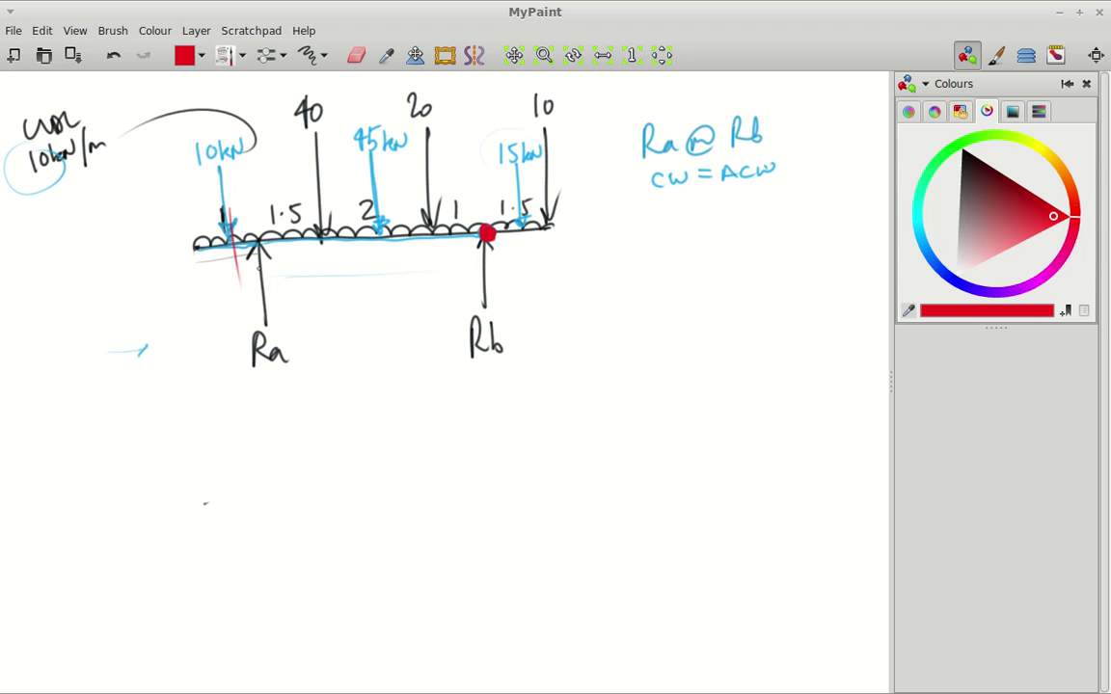
{"action": "mouse_move", "coordinate": [225, 210]}
{"action": "left_mouse_down"}
{"action": "mouse_move", "coordinate": [235, 282]}
{"action": "mouse_move", "coordinate": [249, 267]}
{"action": "left_mouse_up"}
{"action": "left_click_drag", "start_coordinate": [203, 310], "coordinate": [246, 298]}
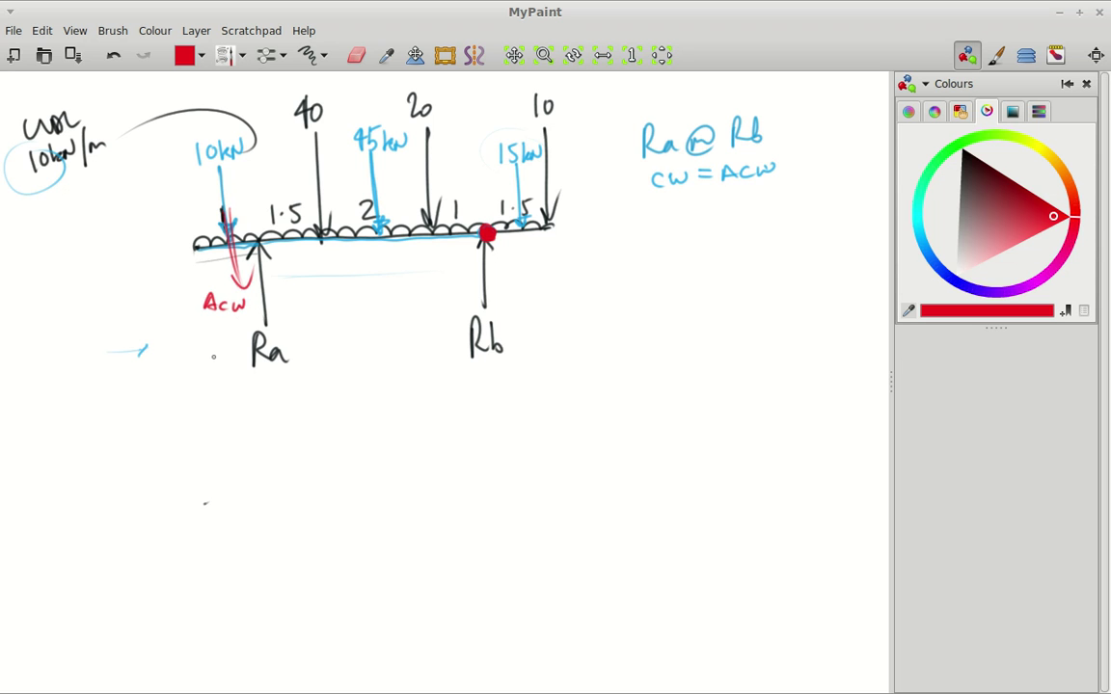
{"action": "left_click_drag", "start_coordinate": [254, 253], "coordinate": [262, 174]}
{"action": "left_click_drag", "start_coordinate": [257, 183], "coordinate": [299, 172]}
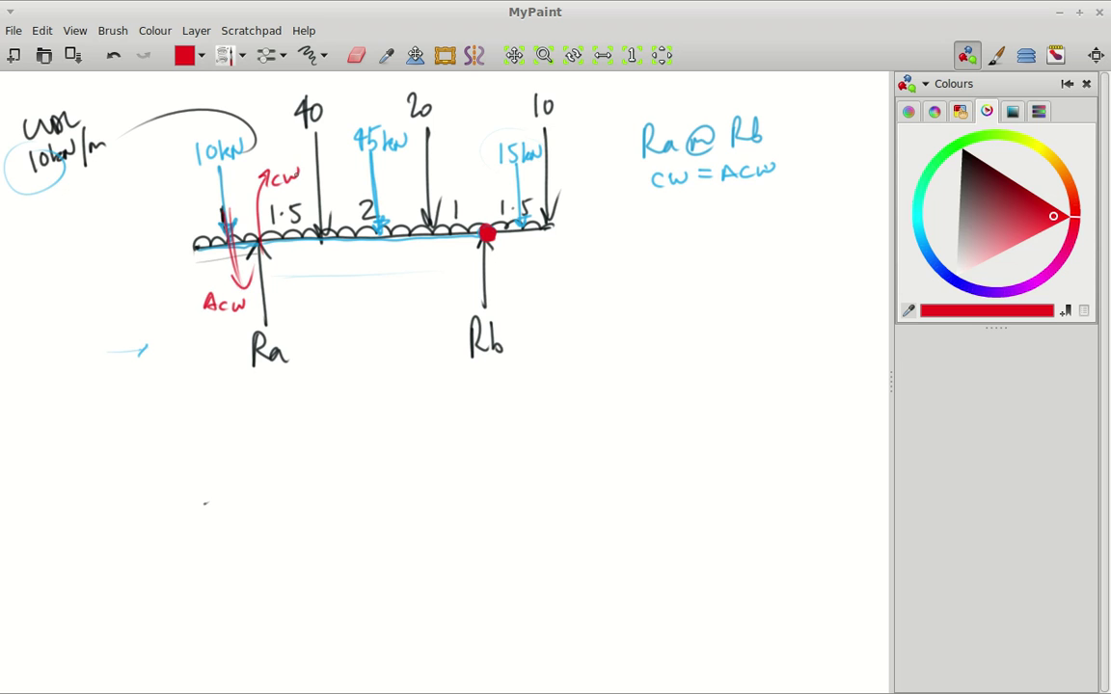
{"action": "mouse_move", "coordinate": [324, 234]}
{"action": "left_mouse_down"}
{"action": "mouse_move", "coordinate": [338, 318]}
{"action": "mouse_move", "coordinate": [373, 314]}
{"action": "left_mouse_up"}
{"action": "mouse_move", "coordinate": [384, 235]}
{"action": "left_mouse_down"}
{"action": "mouse_move", "coordinate": [392, 300]}
{"action": "mouse_move", "coordinate": [423, 289]}
{"action": "left_mouse_up"}
{"action": "mouse_move", "coordinate": [434, 232]}
{"action": "left_mouse_down"}
{"action": "mouse_move", "coordinate": [447, 294]}
{"action": "mouse_move", "coordinate": [468, 274]}
{"action": "left_mouse_up"}
{"action": "mouse_move", "coordinate": [526, 229]}
{"action": "left_mouse_down"}
{"action": "mouse_move", "coordinate": [511, 259]}
{"action": "mouse_move", "coordinate": [514, 288]}
{"action": "mouse_move", "coordinate": [545, 246]}
{"action": "mouse_move", "coordinate": [568, 281]}
{"action": "left_mouse_up"}
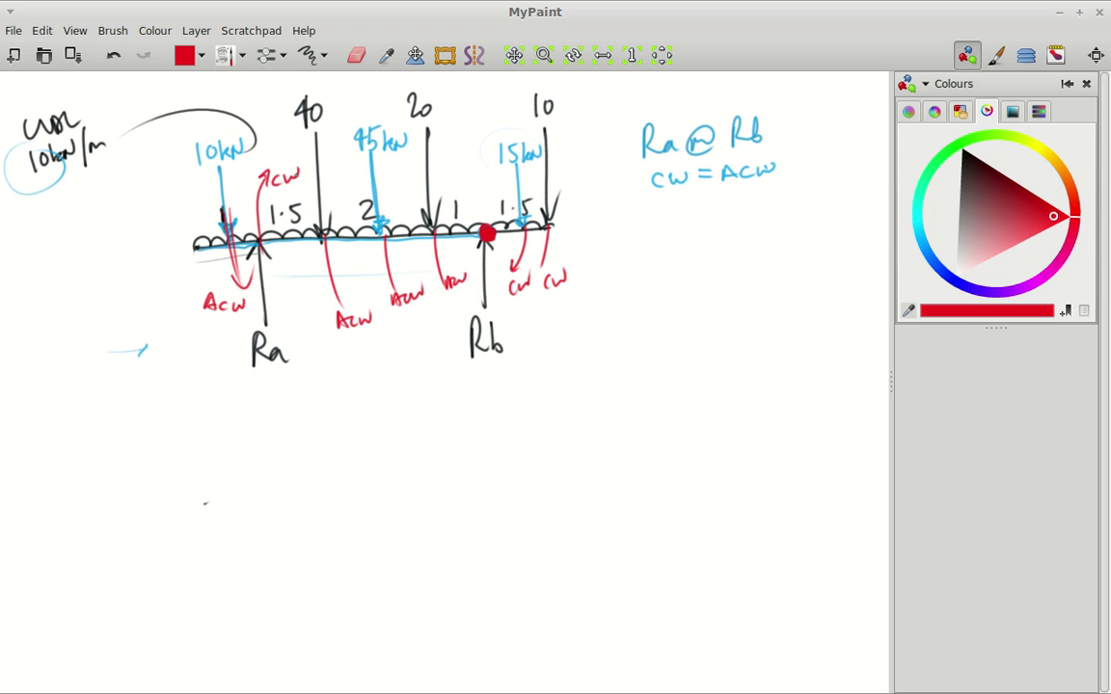
Step: Draw the Ra–Rb distance arrow and write the bracketed term '(Ra x 4.5)'
{"action": "mouse_move", "coordinate": [615, 216]}
{"action": "left_mouse_down"}
{"action": "mouse_move", "coordinate": [615, 241]}
{"action": "mouse_move", "coordinate": [656, 243]}
{"action": "left_mouse_up"}
{"action": "left_click_drag", "start_coordinate": [656, 228], "coordinate": [643, 243]}
{"action": "left_click_drag", "start_coordinate": [282, 364], "coordinate": [471, 349]}
{"action": "left_click_drag", "start_coordinate": [470, 349], "coordinate": [455, 360]}
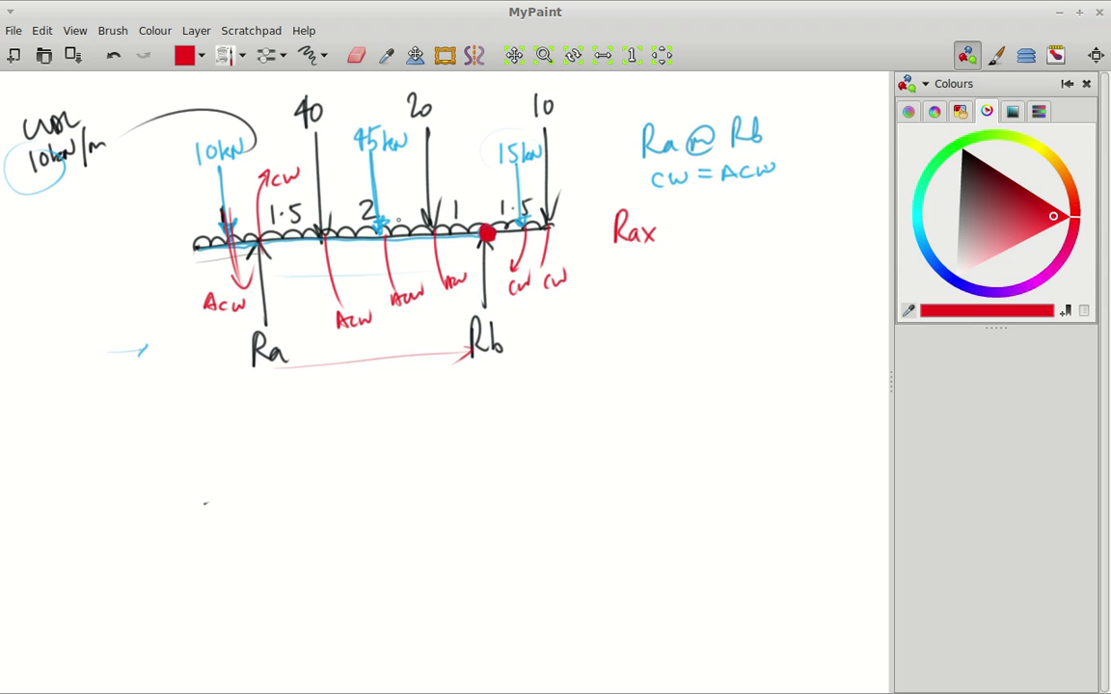
{"action": "mouse_move", "coordinate": [662, 214]}
{"action": "left_mouse_down"}
{"action": "mouse_move", "coordinate": [665, 249]}
{"action": "mouse_move", "coordinate": [682, 230]}
{"action": "mouse_move", "coordinate": [681, 244]}
{"action": "left_mouse_up"}
{"action": "left_click", "coordinate": [675, 234]}
{"action": "mouse_move", "coordinate": [685, 221]}
{"action": "left_mouse_down"}
{"action": "mouse_move", "coordinate": [694, 221]}
{"action": "mouse_move", "coordinate": [696, 258]}
{"action": "left_mouse_up"}
{"action": "left_click_drag", "start_coordinate": [609, 204], "coordinate": [606, 261]}
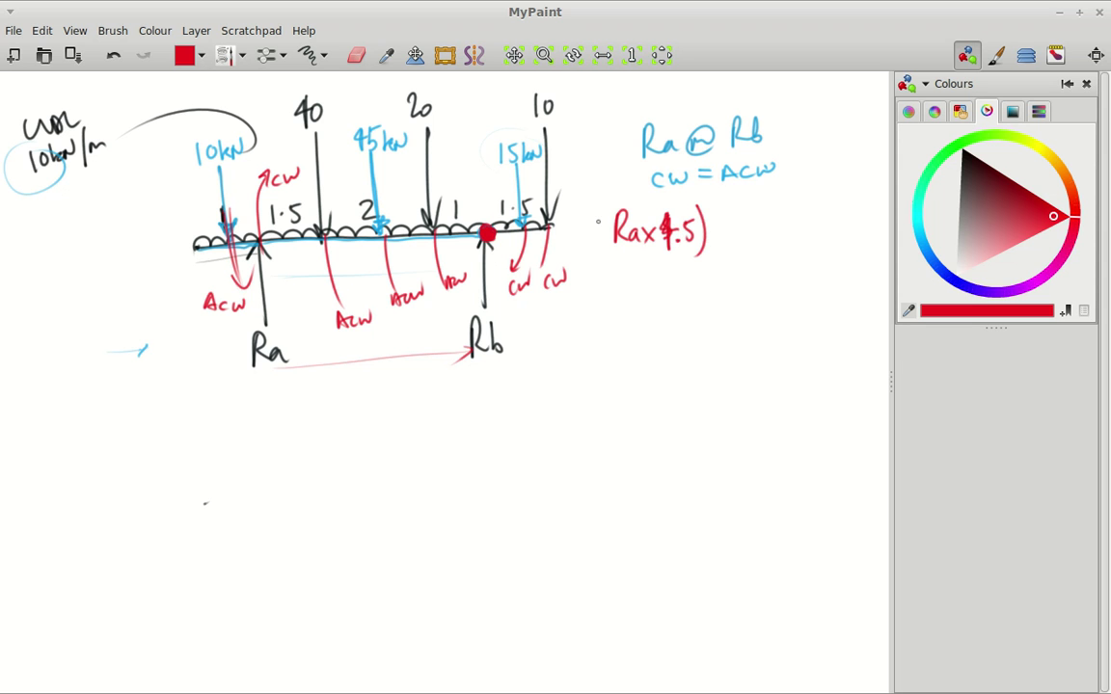